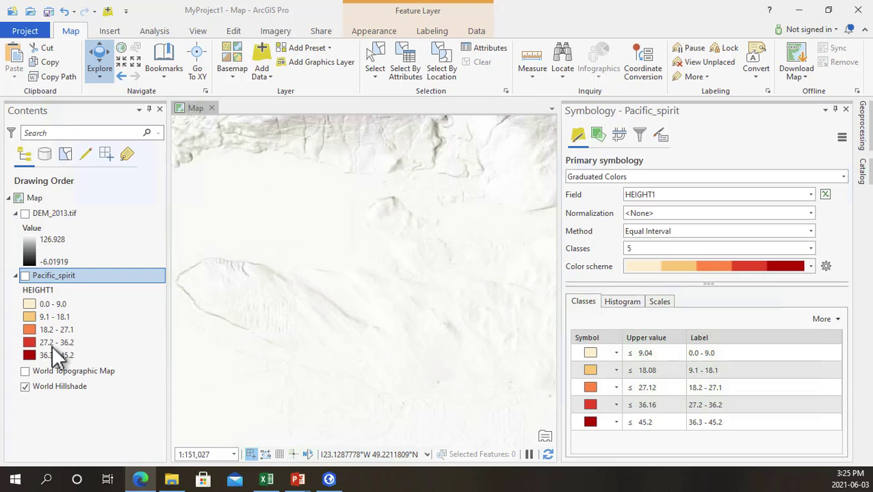
Show the DEM_2013.tif layer on the map and open the Build Raster Attribute Table geoprocessing tool.
{"action": "left_click", "coordinate": [26, 214]}
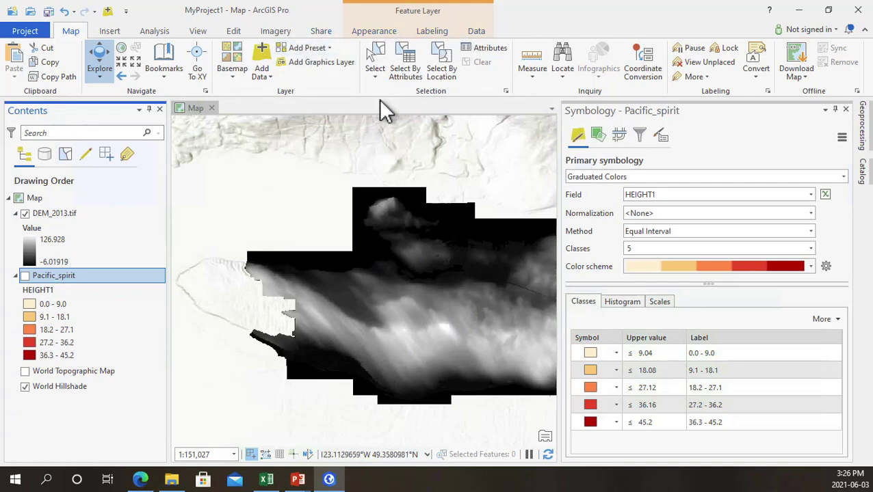
{"action": "left_click", "coordinate": [155, 31]}
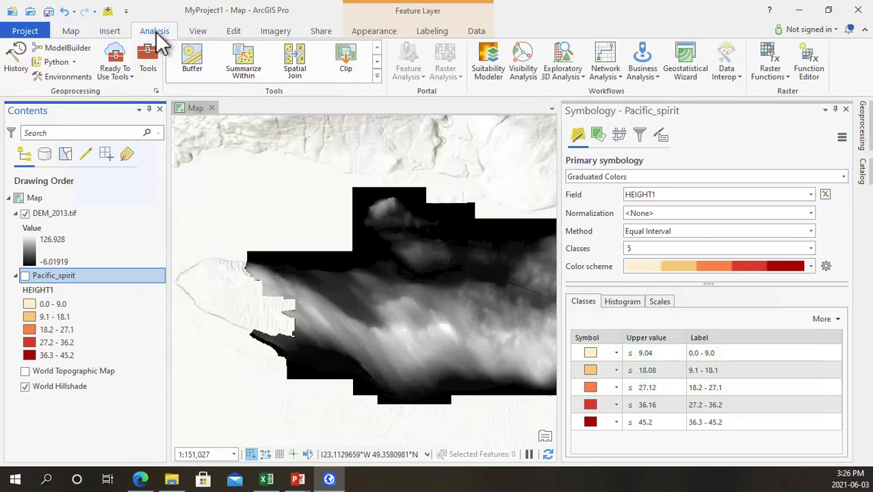
{"action": "left_click", "coordinate": [149, 67]}
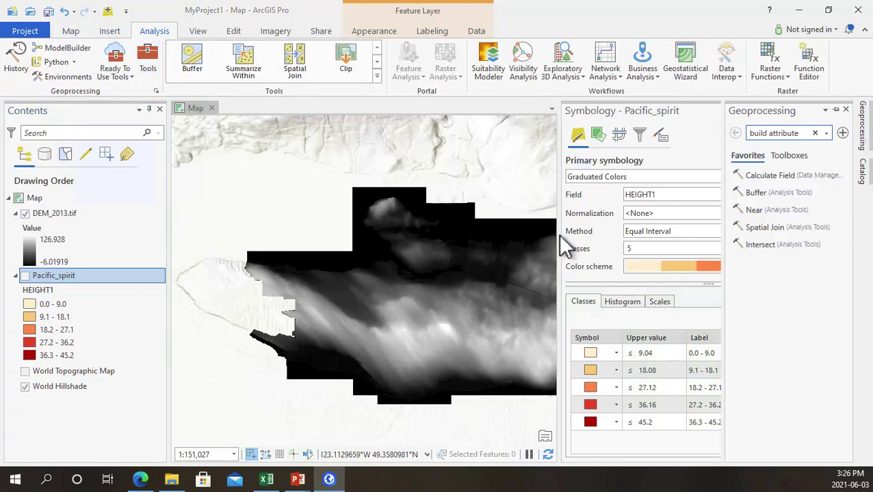
{"action": "left_click", "coordinate": [796, 133]}
{"action": "key", "text": "ctrl+a"}
{"action": "key", "text": "BackSpace"}
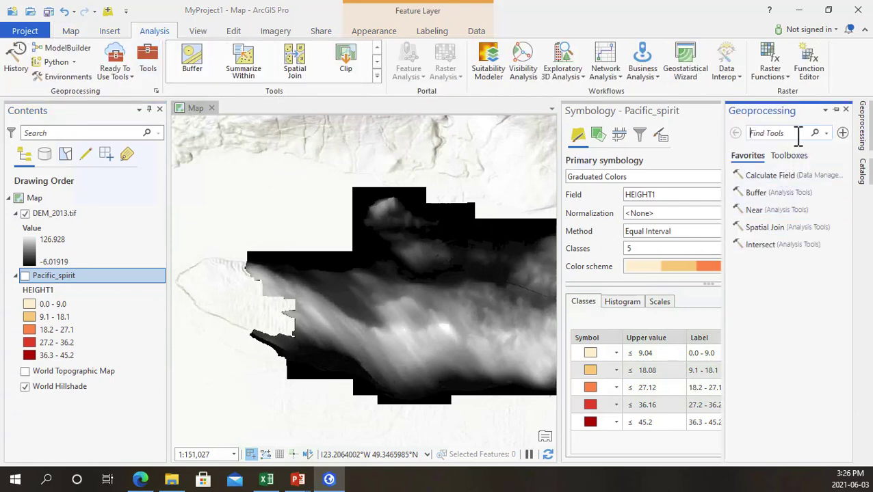
{"action": "type", "text": "Build attribut"}
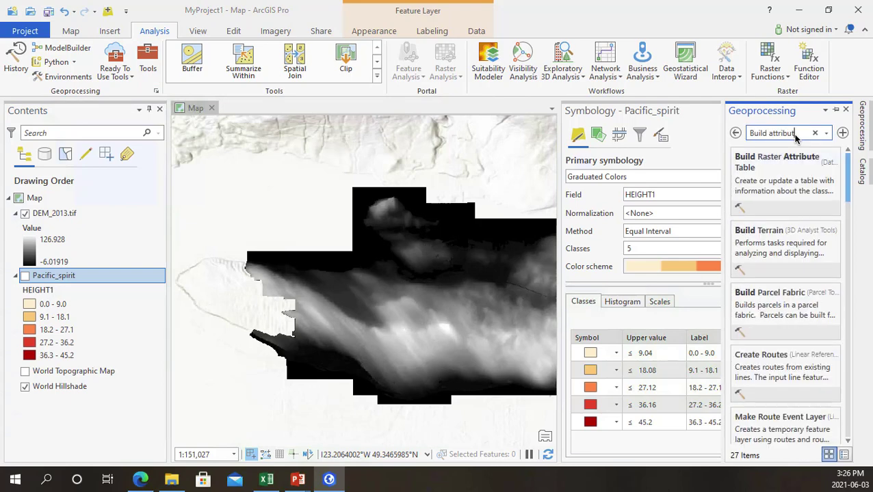
{"action": "left_click", "coordinate": [786, 181]}
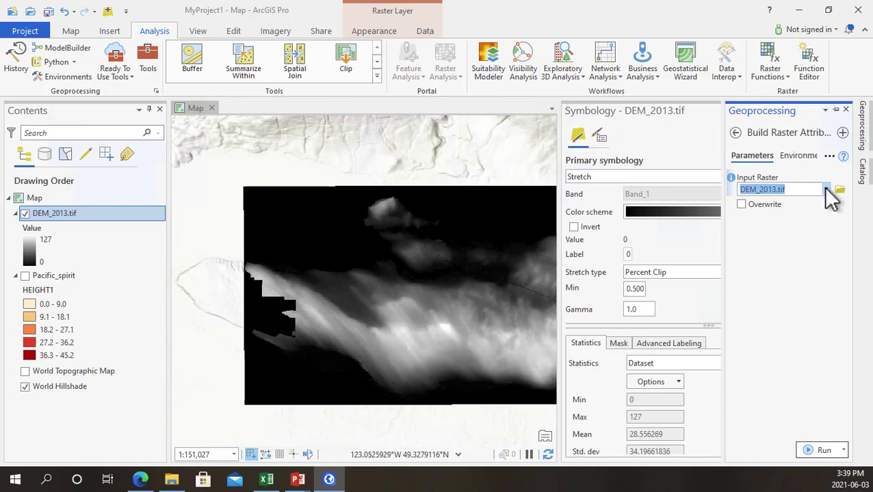
Build a raster attribute table with DEM_2013.tif as the input raster, and open that layer's attribute table.
{"action": "left_click", "coordinate": [826, 190]}
{"action": "left_click", "coordinate": [811, 203]}
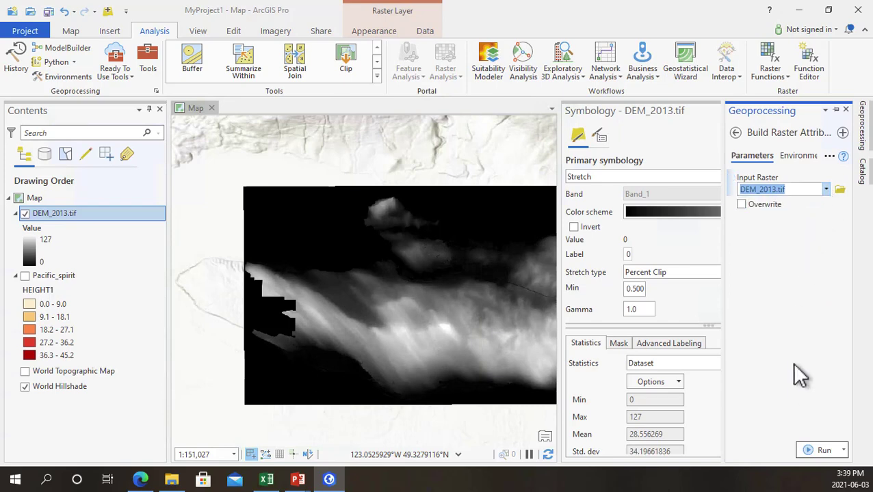
{"action": "left_click", "coordinate": [807, 451]}
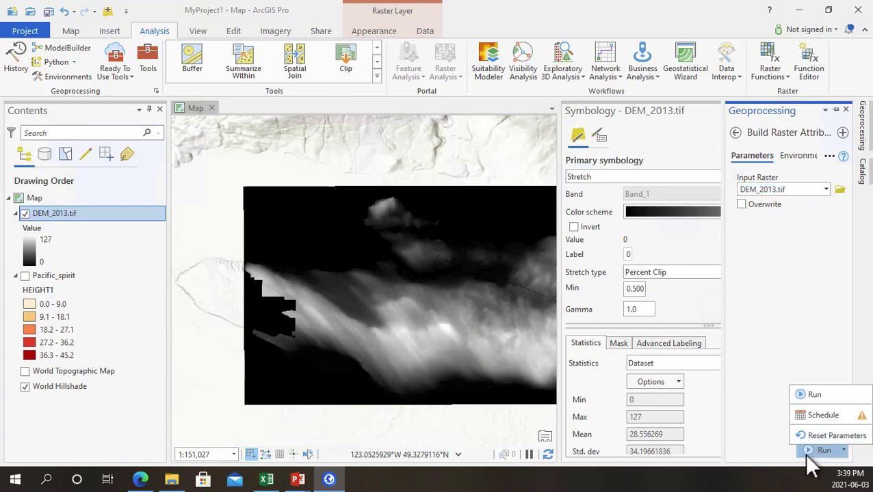
{"action": "left_click", "coordinate": [814, 396]}
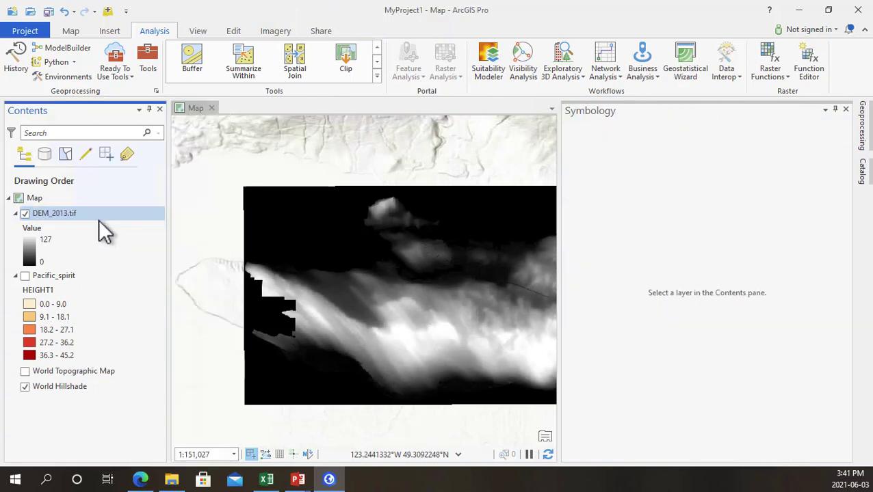
{"action": "right_click", "coordinate": [94, 216]}
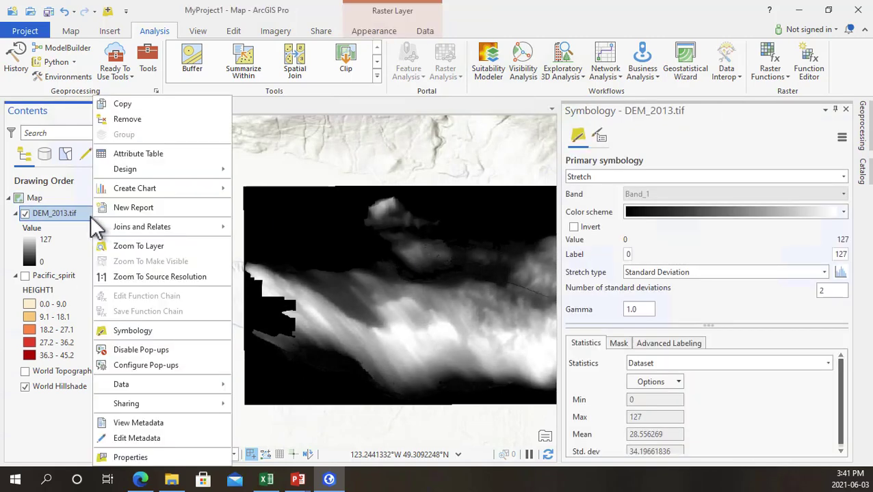
{"action": "left_click", "coordinate": [166, 159]}
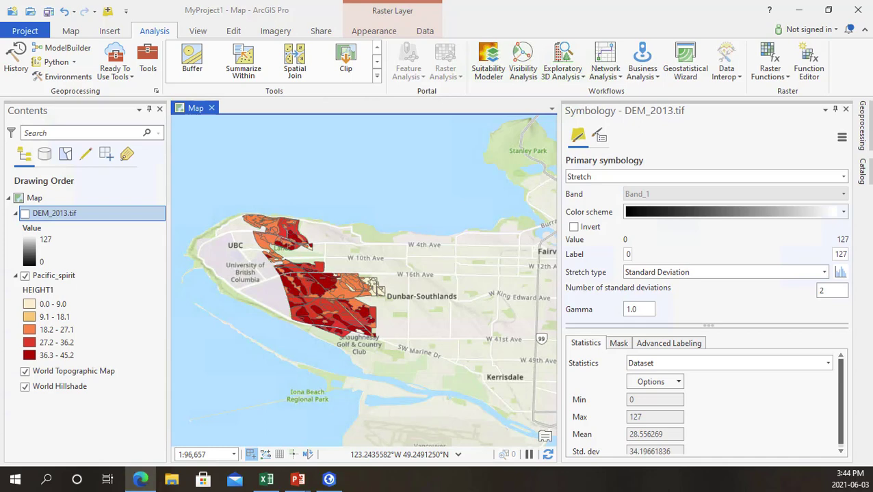
Open the attribute table of the Pacific_spirit layer.
{"action": "right_click", "coordinate": [68, 279]}
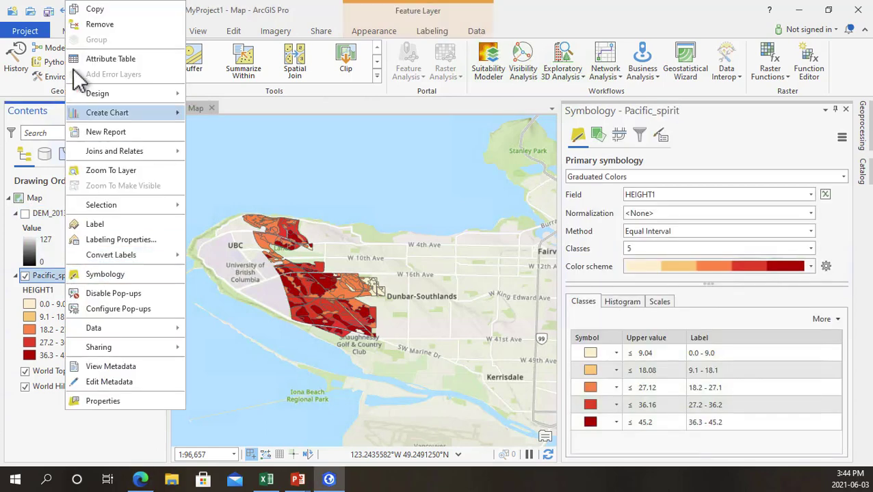
{"action": "left_click", "coordinate": [109, 63]}
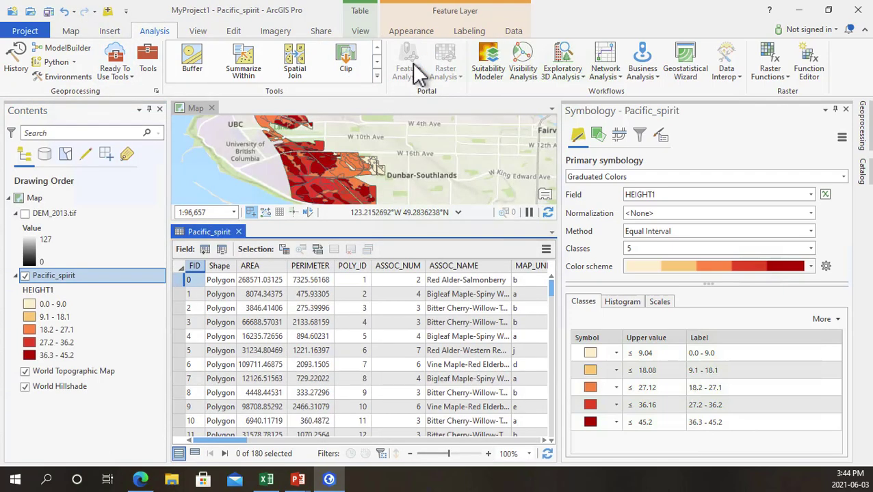
{"action": "left_click", "coordinate": [358, 31]}
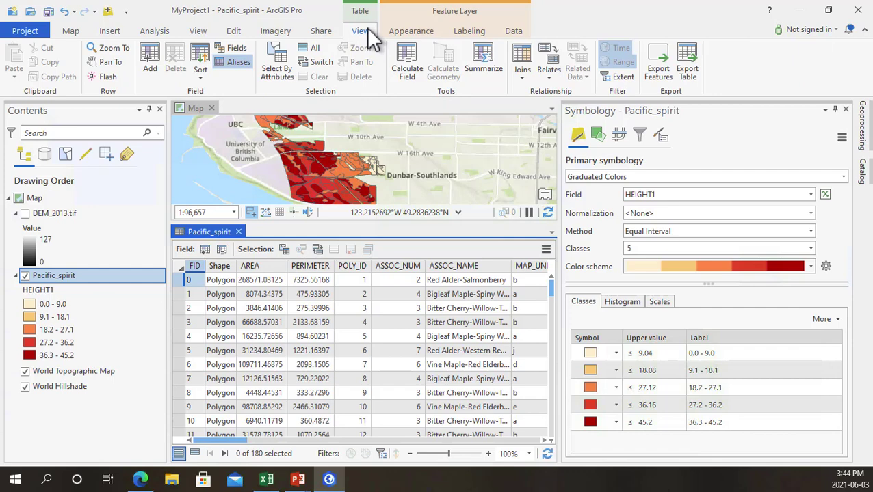
{"action": "left_click", "coordinate": [406, 68]}
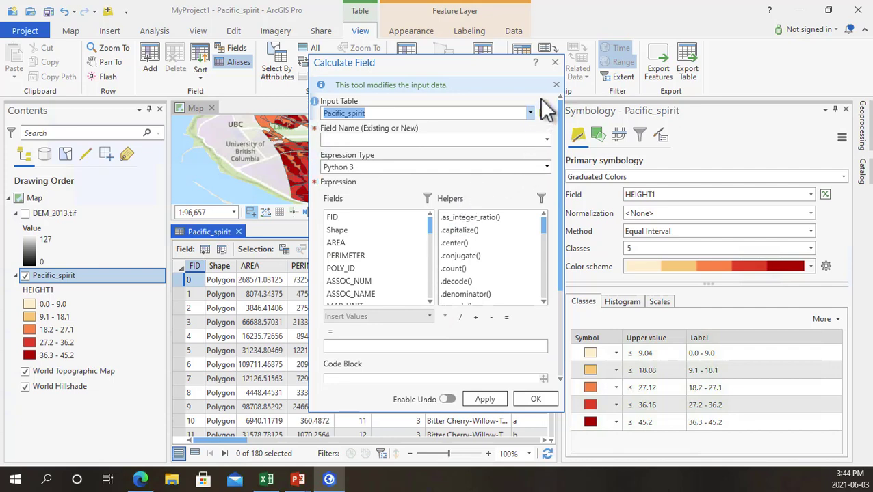
{"action": "left_click", "coordinate": [554, 64]}
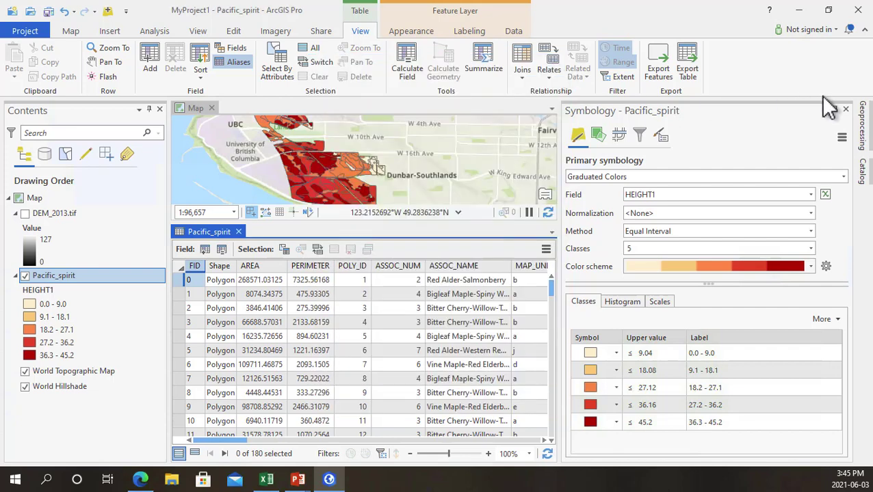
Find the Calculate Field tool among the geoprocessing tools, examine its parameters down to the code block, and close it.
{"action": "left_click", "coordinate": [863, 127]}
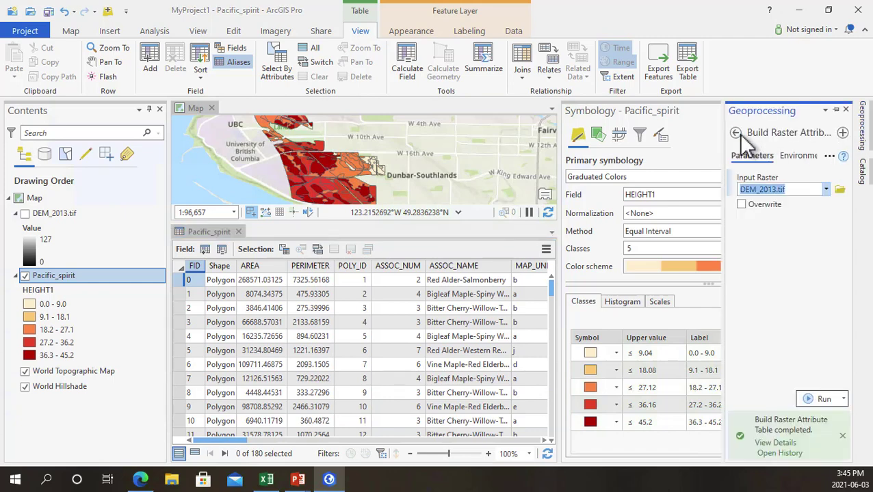
{"action": "left_click", "coordinate": [735, 133]}
{"action": "left_click", "coordinate": [759, 133]}
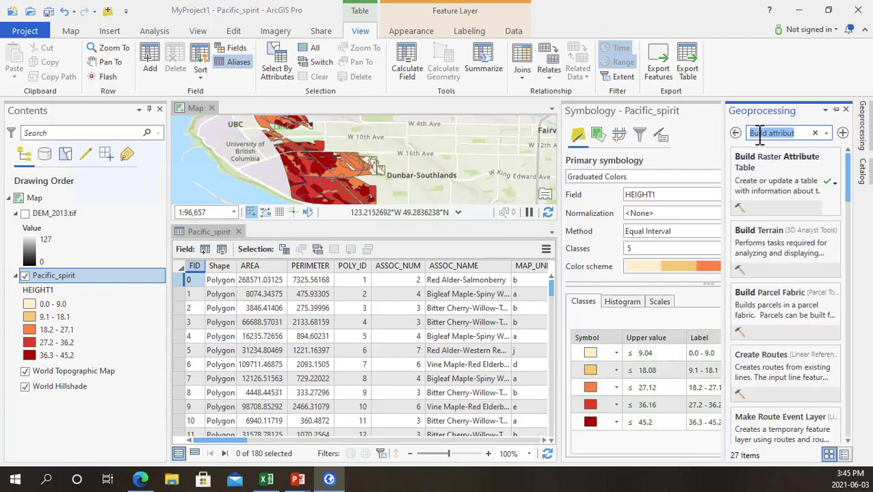
{"action": "type", "text": "g"}
{"action": "key", "text": "BackSpace"}
{"action": "type", "text": "ca"}
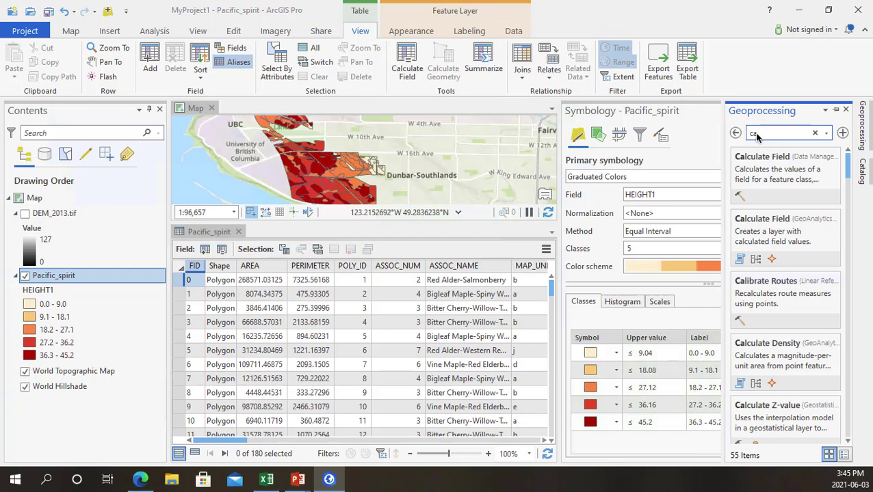
{"action": "left_click", "coordinate": [766, 189]}
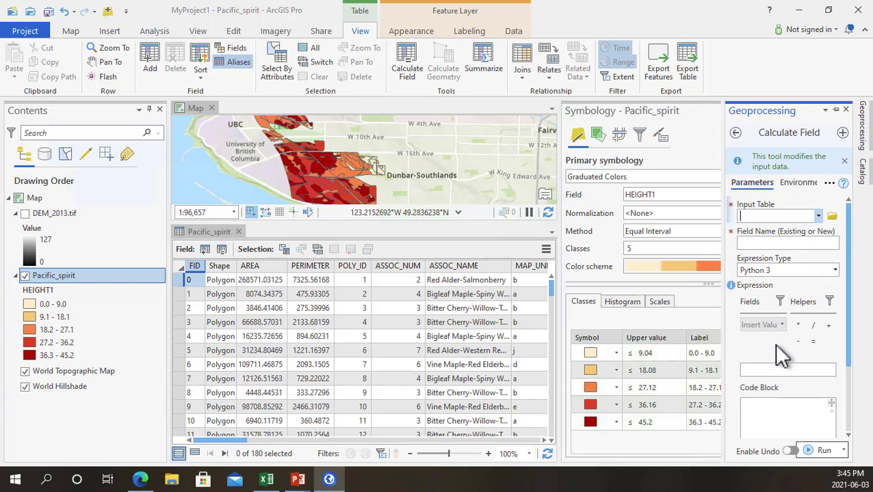
{"action": "left_click_drag", "start_coordinate": [849, 335], "coordinate": [848, 410]}
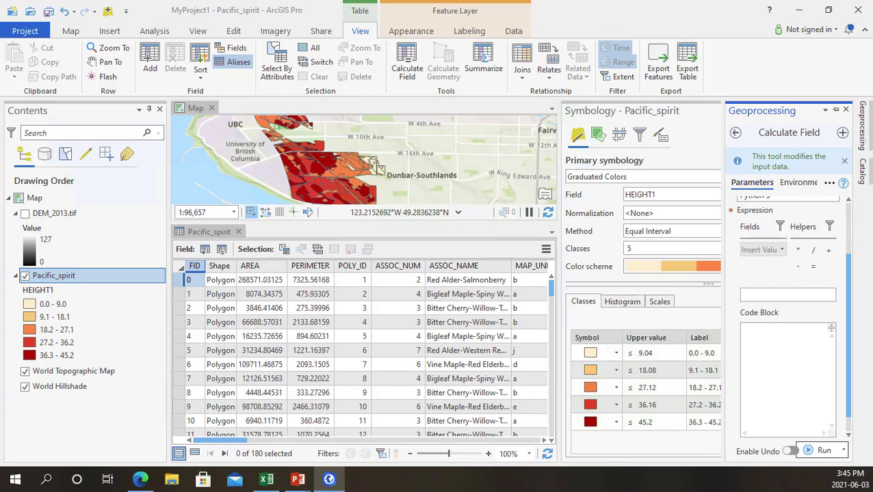
{"action": "left_click", "coordinate": [845, 110]}
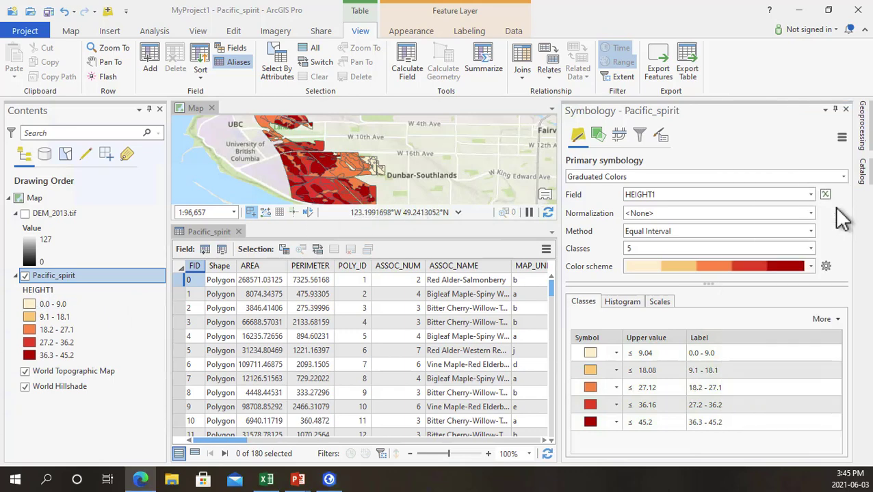
Close the symbology settings and start Calculate Field on the Pacific_spirit table with NEW_FIELD as the field name.
{"action": "left_click", "coordinate": [846, 109]}
{"action": "left_click", "coordinate": [403, 56]}
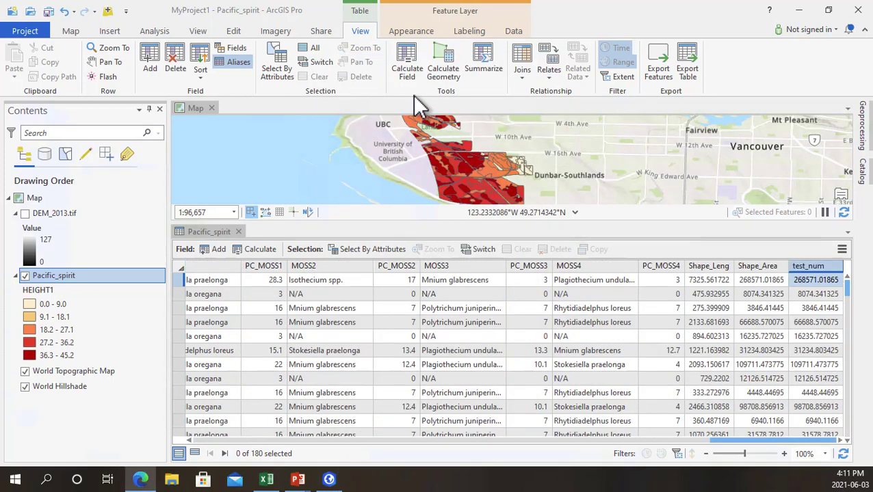
{"action": "left_click", "coordinate": [413, 73]}
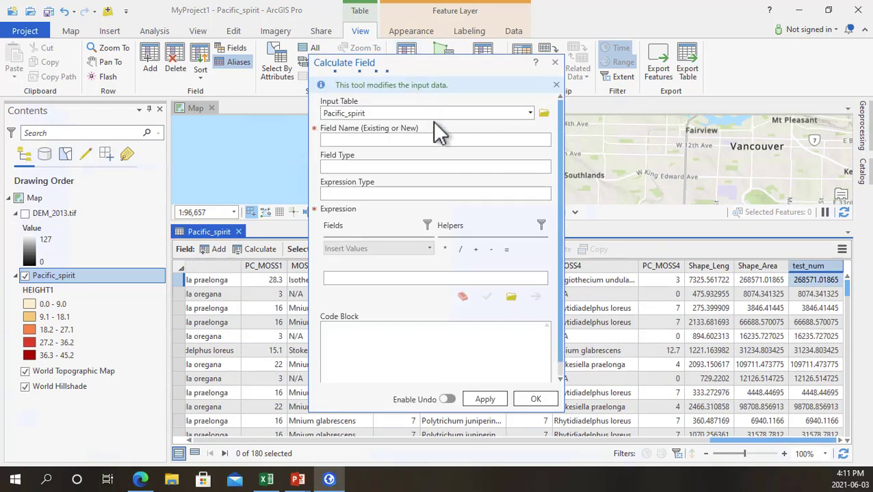
{"action": "double_click", "coordinate": [479, 142]}
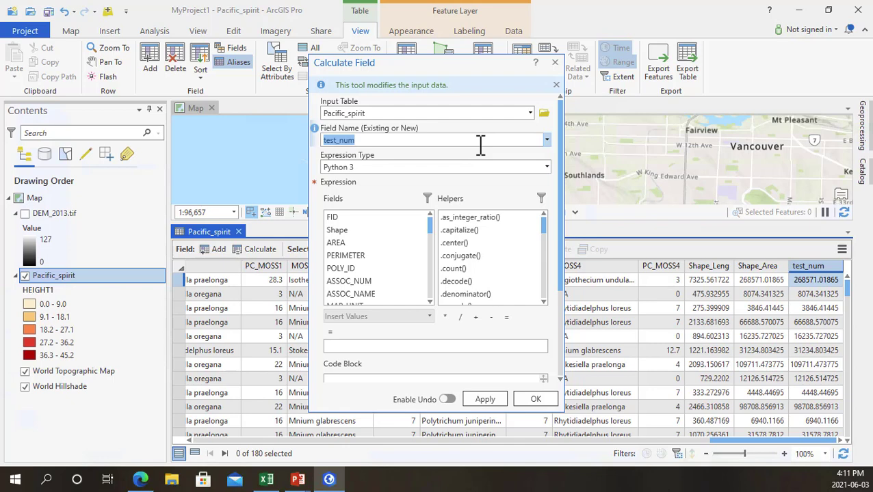
{"action": "type", "text": "NEW_FIELD"}
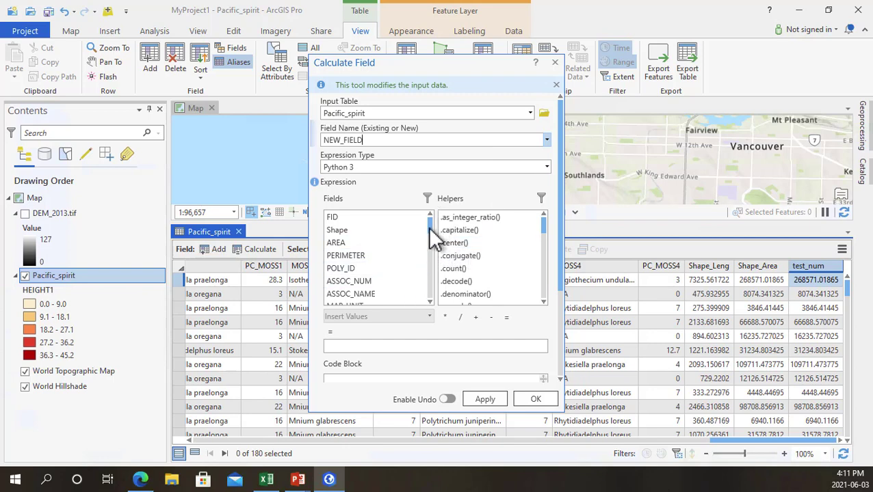
Calculate NEW_FIELD with the expression !REMARKS!.replace("tree","canopy") and check the new column in the Pacific_spirit table.
{"action": "scroll", "coordinate": [433, 238], "scroll_direction": "down", "scroll_amount": 3}
{"action": "left_click", "coordinate": [388, 248]}
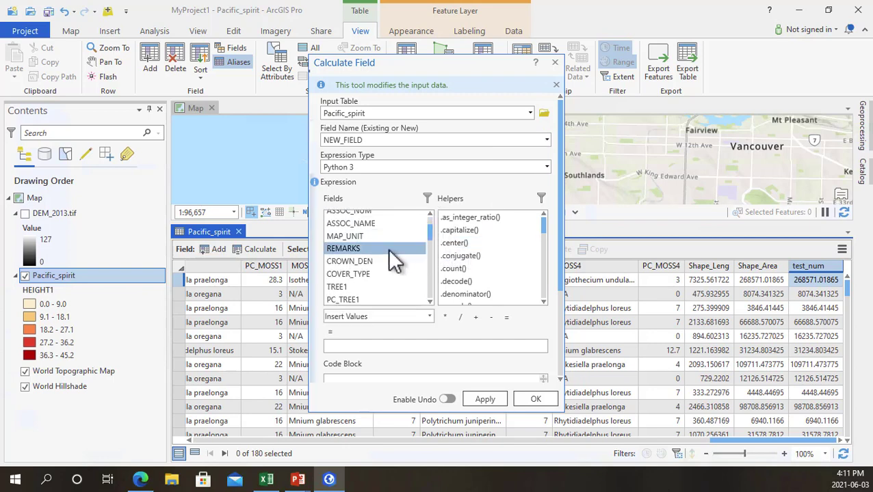
{"action": "double_click", "coordinate": [387, 248]}
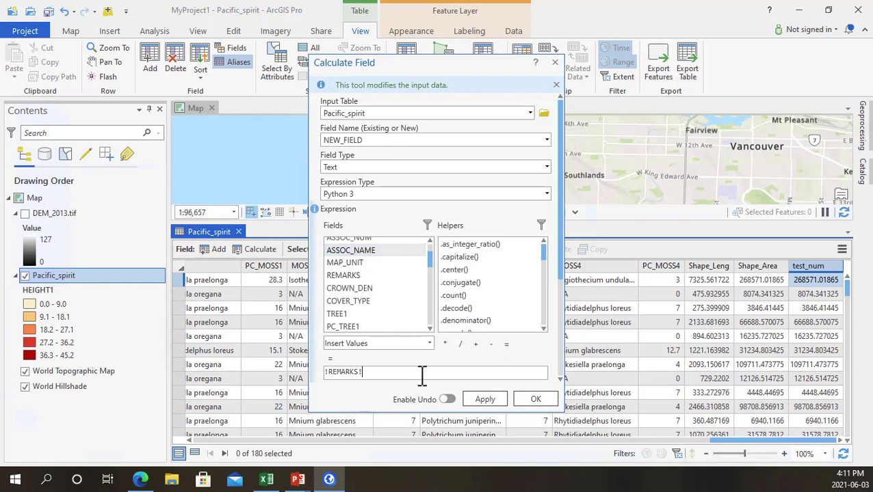
{"action": "type", "text": ".replace"}
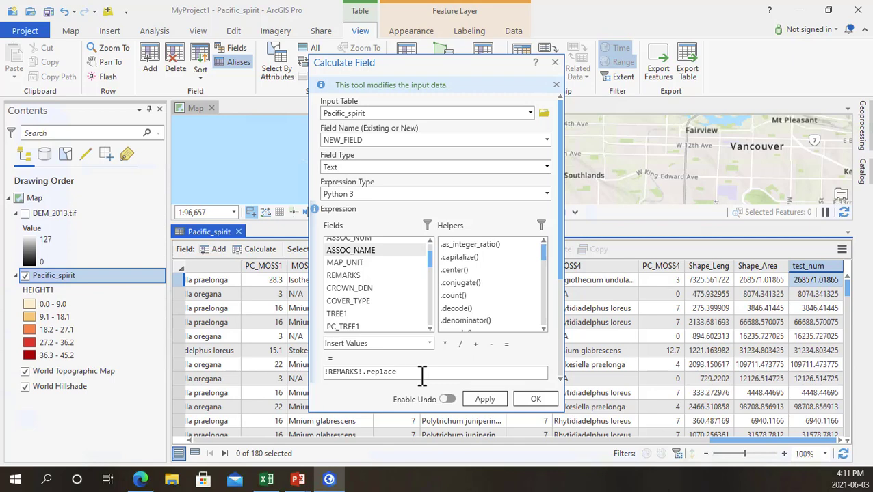
{"action": "type", "text": "(\"tree\",\"canopy\")"}
{"action": "left_click", "coordinate": [536, 401]}
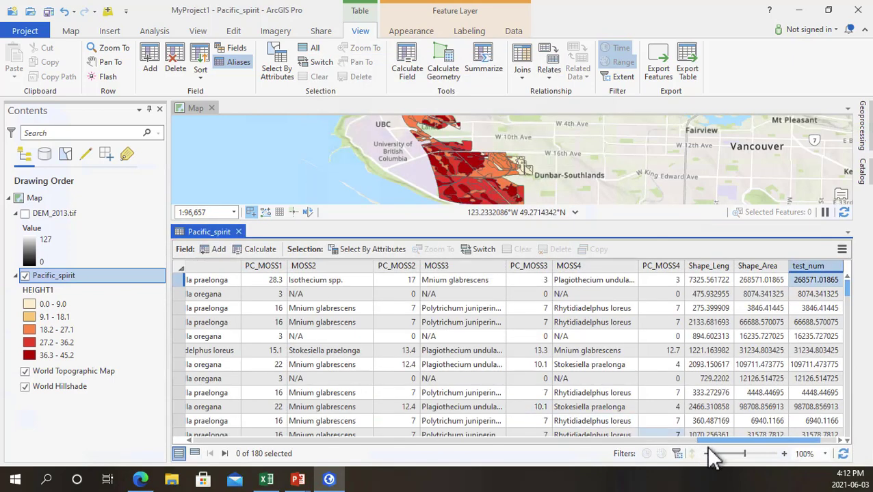
{"action": "left_click_drag", "start_coordinate": [792, 444], "coordinate": [841, 446]}
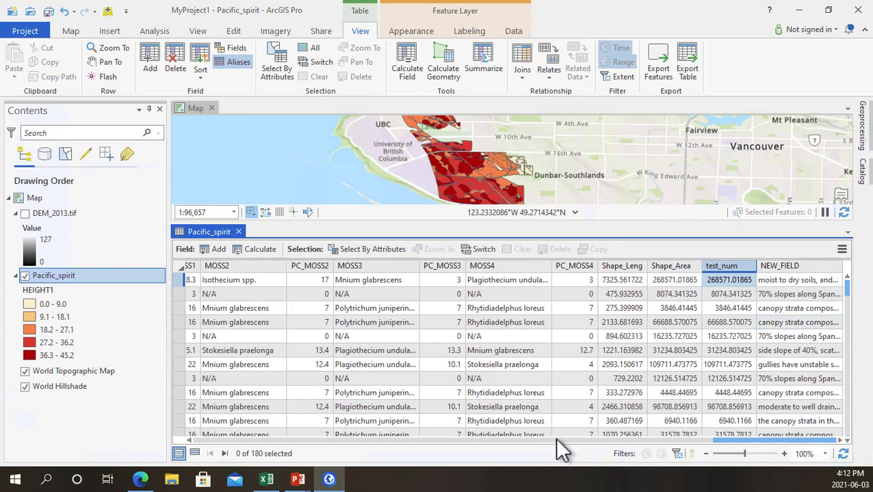
{"action": "left_click_drag", "start_coordinate": [793, 441], "coordinate": [326, 433]}
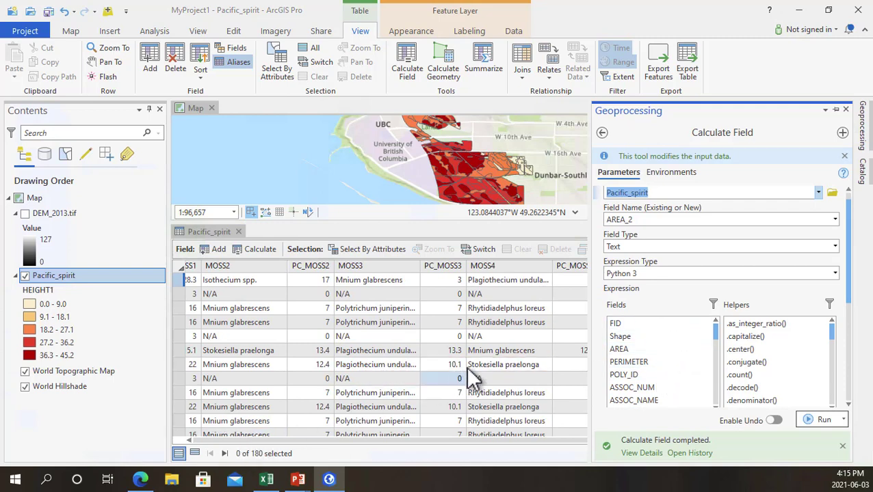
{"action": "scroll", "coordinate": [752, 236], "scroll_direction": "up", "scroll_amount": 1}
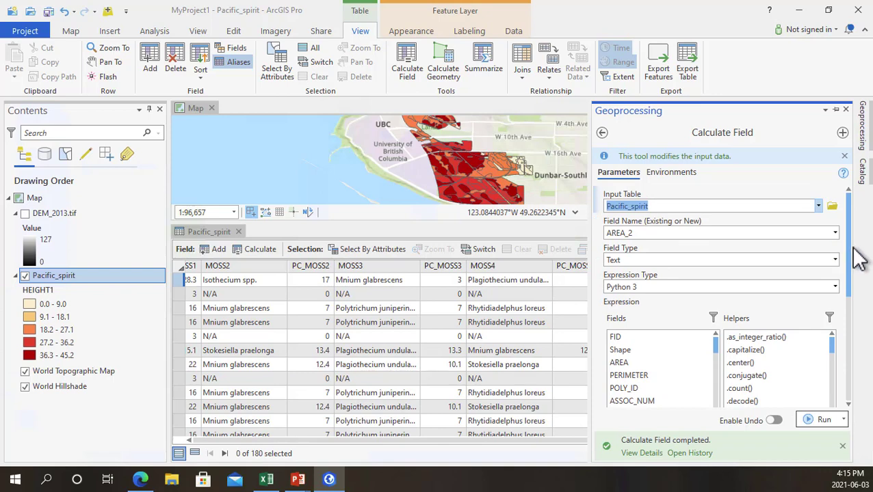
{"action": "left_click", "coordinate": [727, 233]}
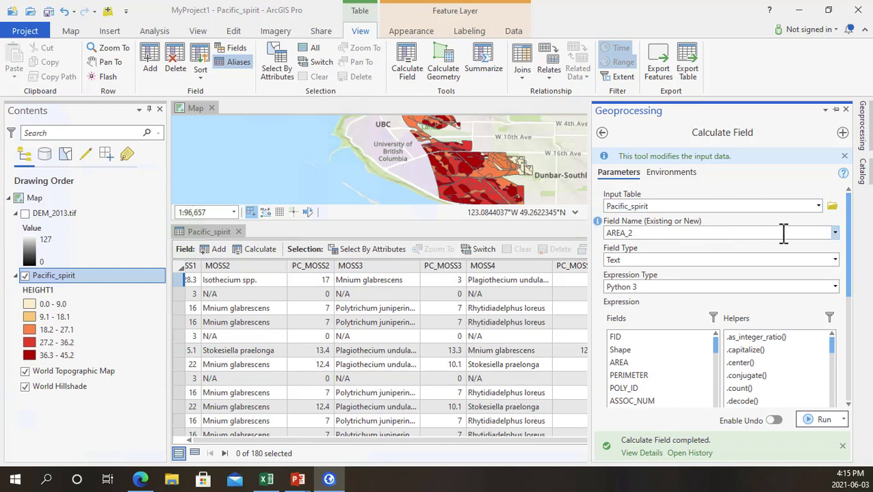
{"action": "double_click", "coordinate": [784, 233]}
{"action": "left_click", "coordinate": [771, 240]}
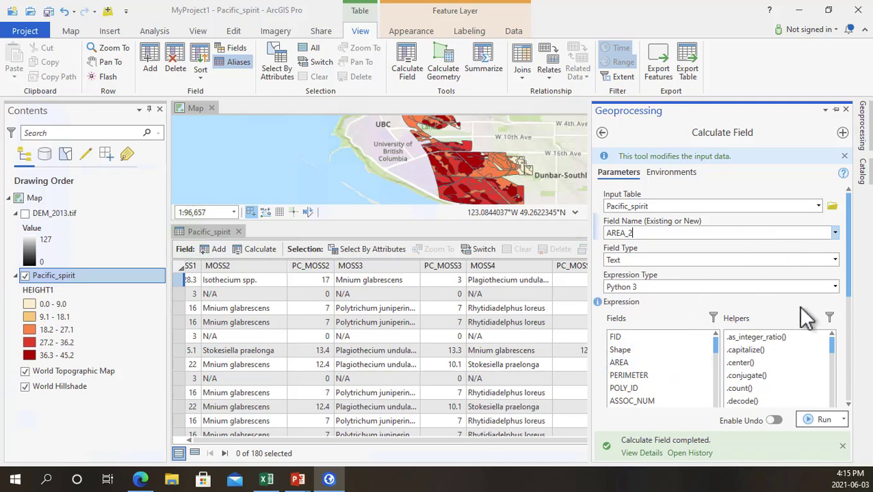
Calculate the text field AREA_2 with the expression !shape.area! and check the new column in the Pacific_spirit table.
{"action": "left_click_drag", "start_coordinate": [848, 268], "coordinate": [849, 331]}
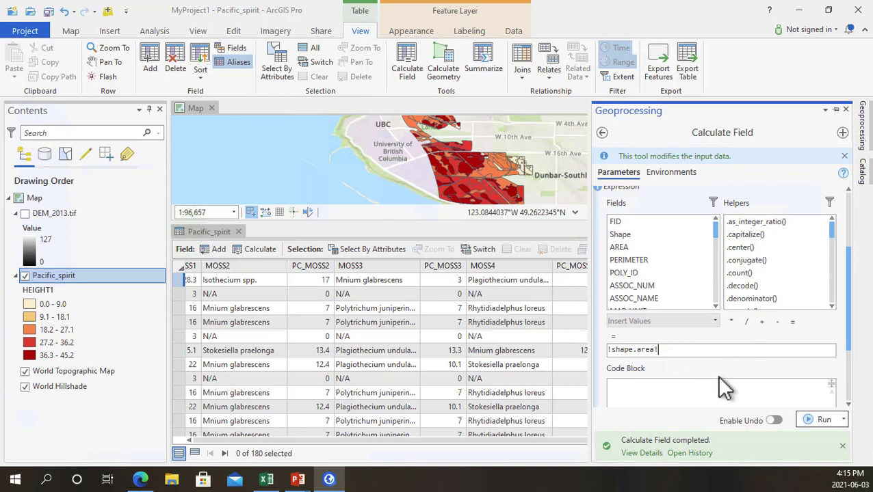
{"action": "left_click", "coordinate": [809, 419]}
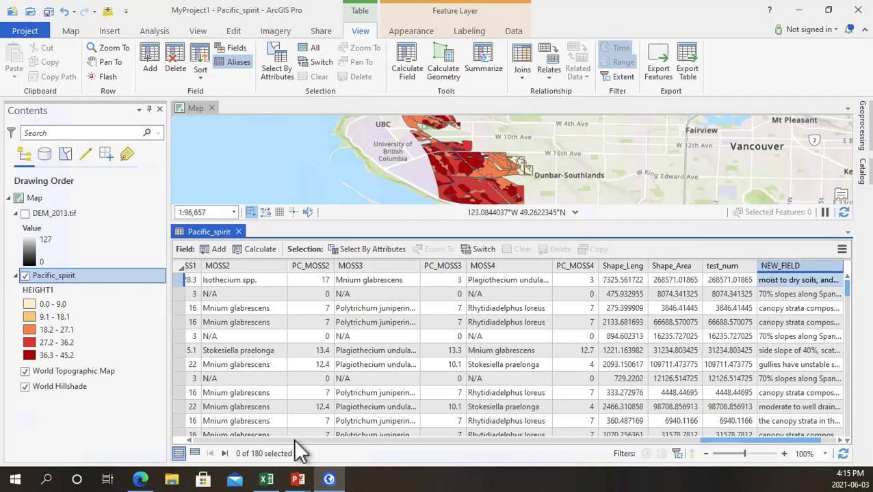
{"action": "left_click", "coordinate": [828, 440]}
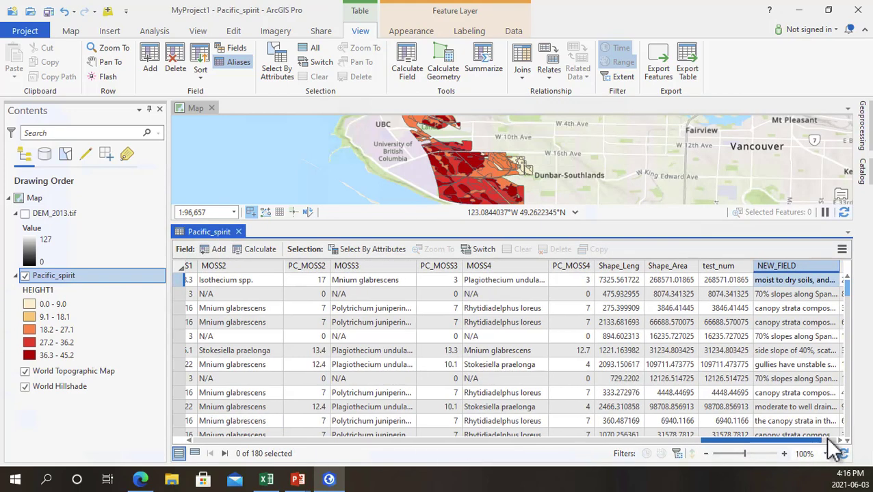
{"action": "left_click_drag", "start_coordinate": [827, 438], "coordinate": [861, 448]}
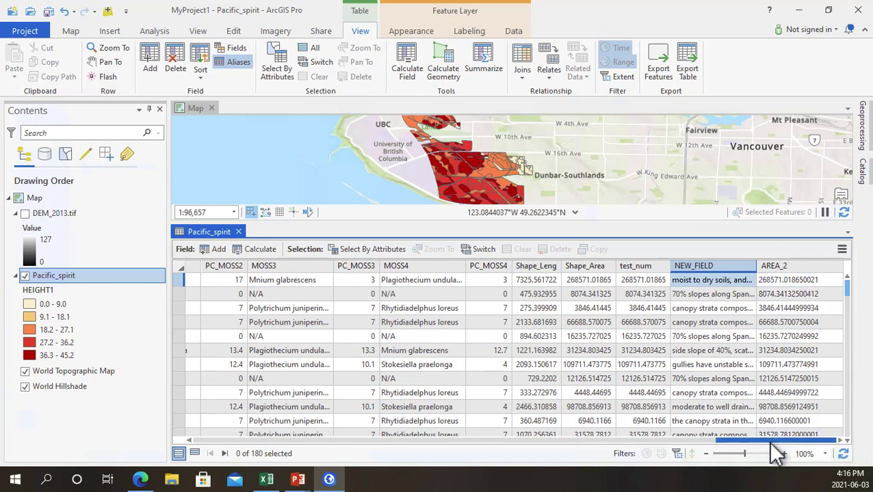
{"action": "left_click_drag", "start_coordinate": [771, 445], "coordinate": [845, 434]}
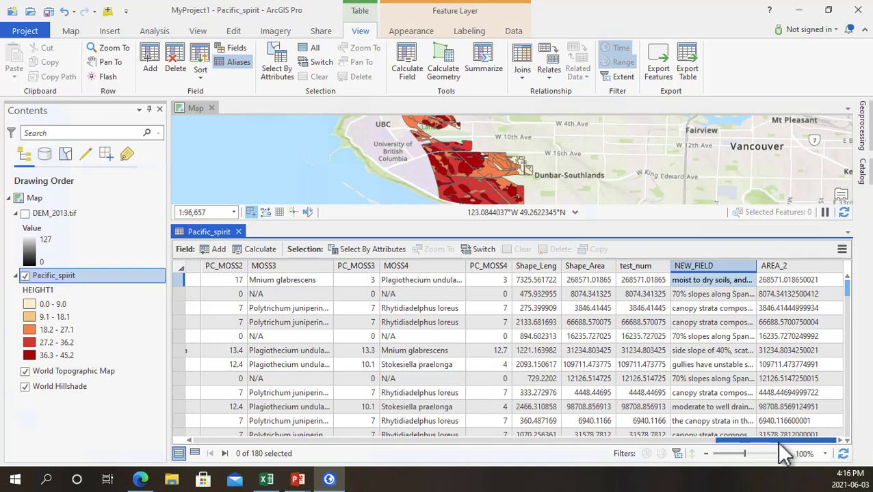
{"action": "scroll", "coordinate": [536, 431], "scroll_direction": "down", "scroll_amount": 1}
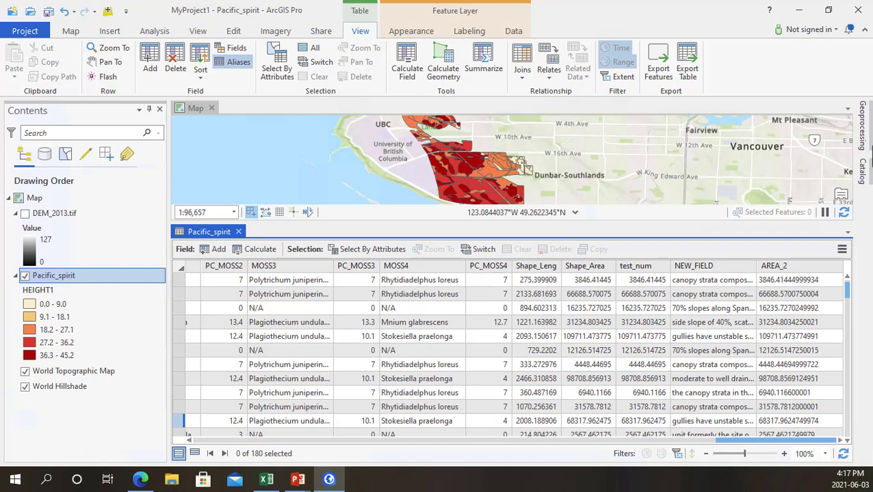
Search the geoprocessing tools for Calculate Geometry Attributes and examine its input features, target field, property and coordinate system parameters.
{"action": "left_click", "coordinate": [863, 131]}
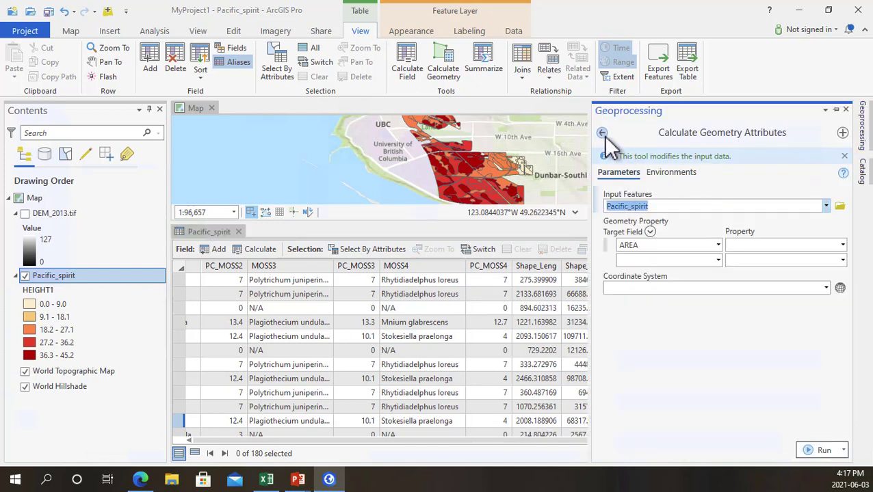
{"action": "left_click", "coordinate": [602, 133]}
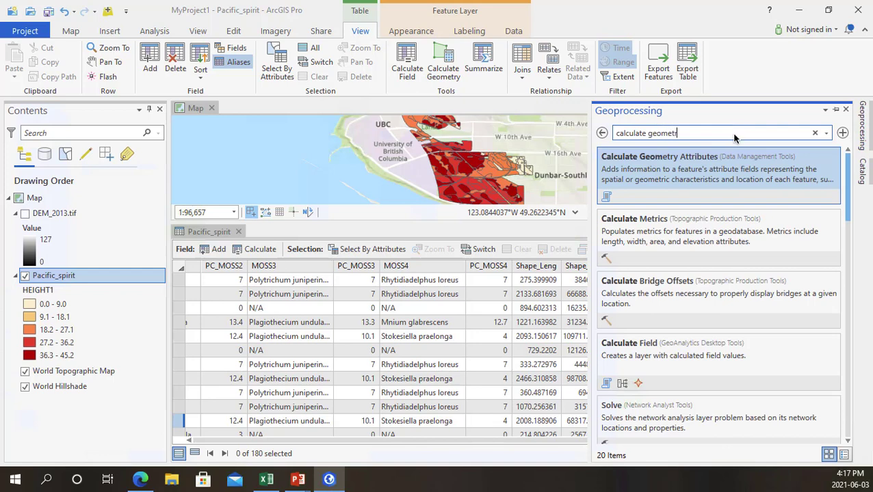
{"action": "left_click", "coordinate": [720, 166]}
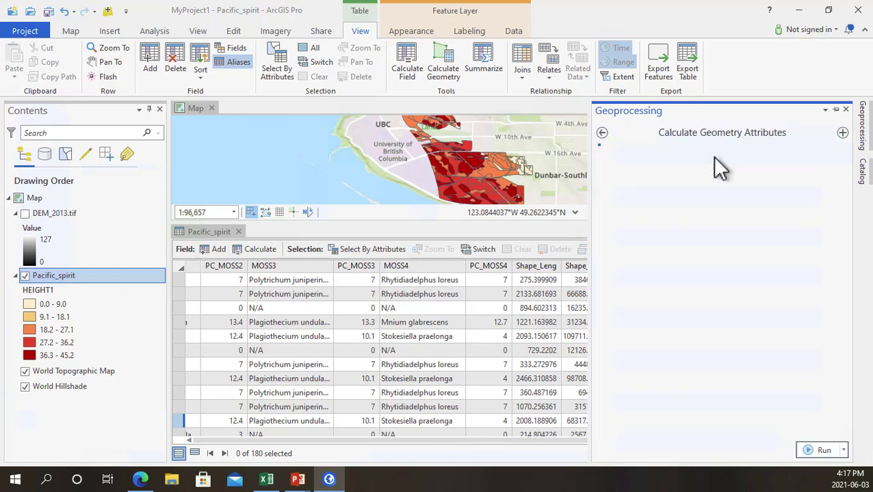
{"action": "left_click", "coordinate": [716, 207]}
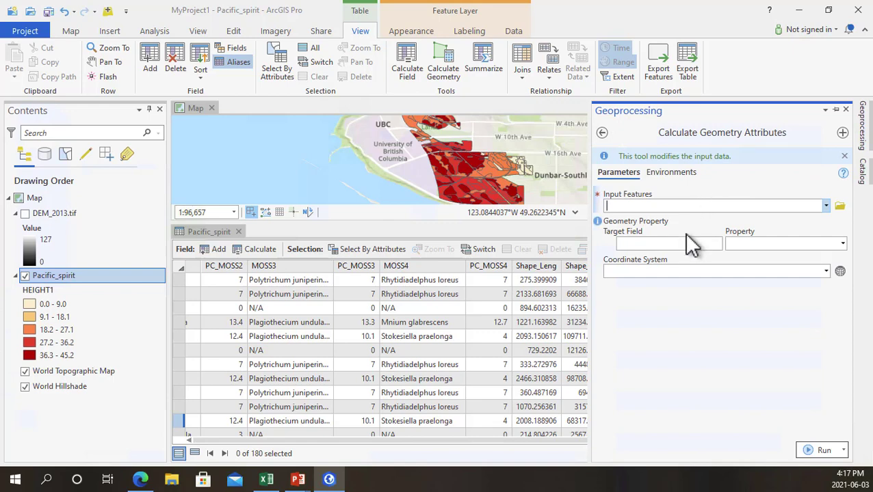
{"action": "left_click", "coordinate": [688, 241]}
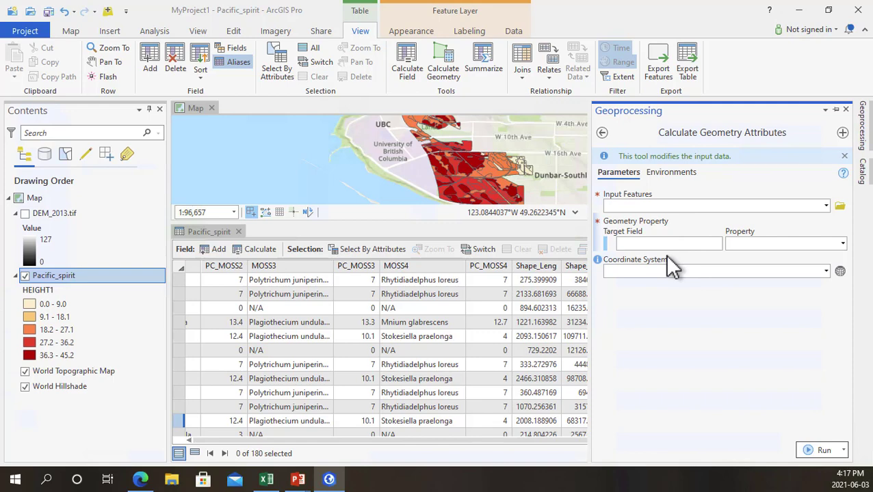
{"action": "left_click", "coordinate": [672, 248]}
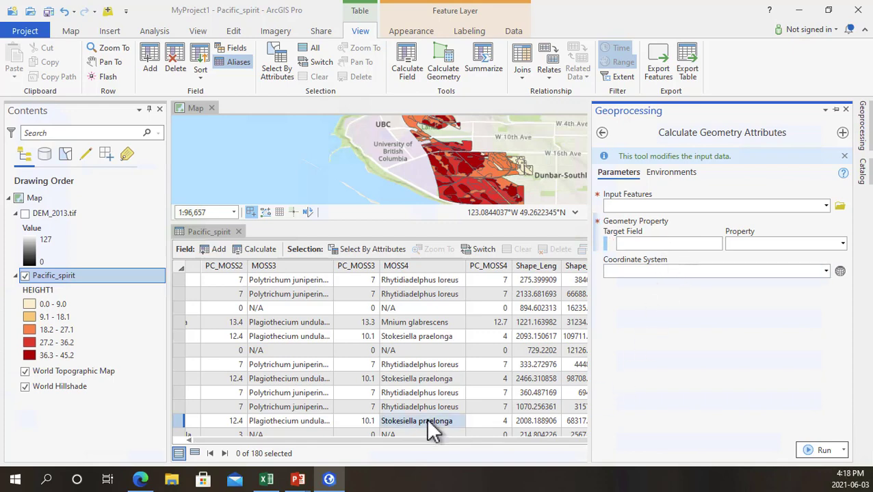
{"action": "left_click", "coordinate": [521, 440]}
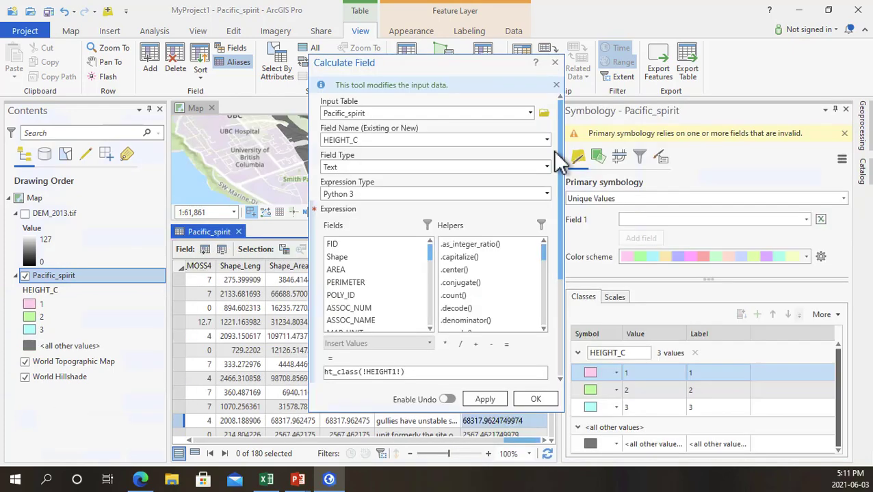
Examine the Calculate Field settings for HEIGHT_C, including the ht_class function and its ht argument in the code block.
{"action": "mouse_move", "coordinate": [560, 163]}
{"action": "left_mouse_down"}
{"action": "mouse_move", "coordinate": [568, 253]}
{"action": "mouse_move", "coordinate": [574, 161]}
{"action": "left_mouse_up"}
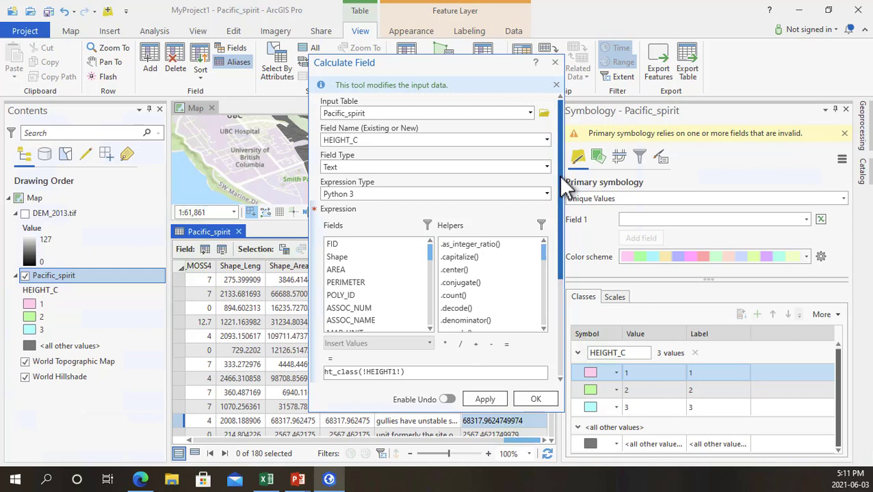
{"action": "left_click_drag", "start_coordinate": [558, 174], "coordinate": [555, 283]}
{"action": "left_click_drag", "start_coordinate": [432, 336], "coordinate": [336, 251]}
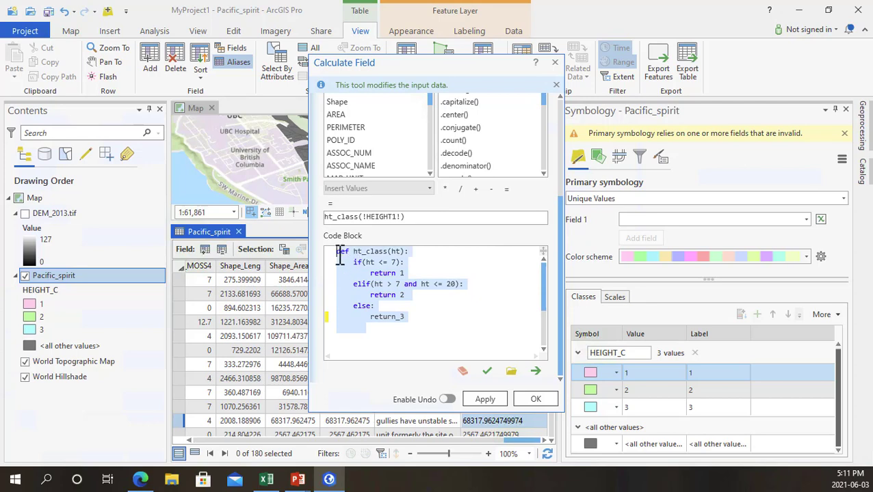
{"action": "left_click", "coordinate": [377, 291]}
{"action": "left_click_drag", "start_coordinate": [354, 251], "coordinate": [387, 251]}
{"action": "left_click", "coordinate": [396, 251]}
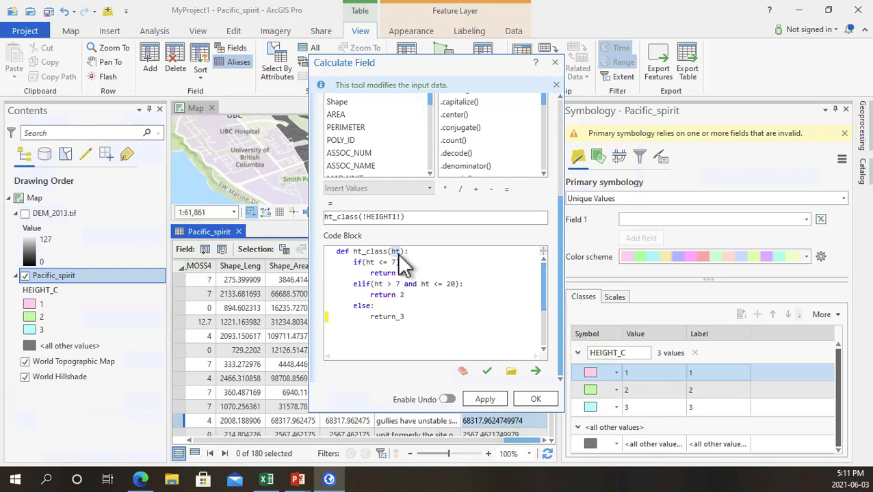
{"action": "double_click", "coordinate": [395, 253]}
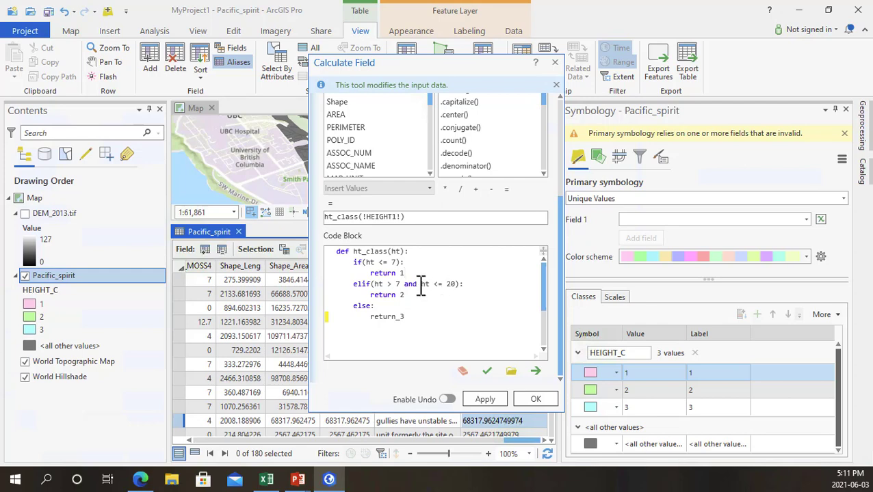
Review the elif condition and correct the else branch of the ht_class function to return 3.
{"action": "left_click_drag", "start_coordinate": [352, 286], "coordinate": [382, 290]}
{"action": "double_click", "coordinate": [401, 295]}
{"action": "type", "text": "3"}
{"action": "scroll", "coordinate": [555, 308], "scroll_direction": "up", "scroll_amount": 1}
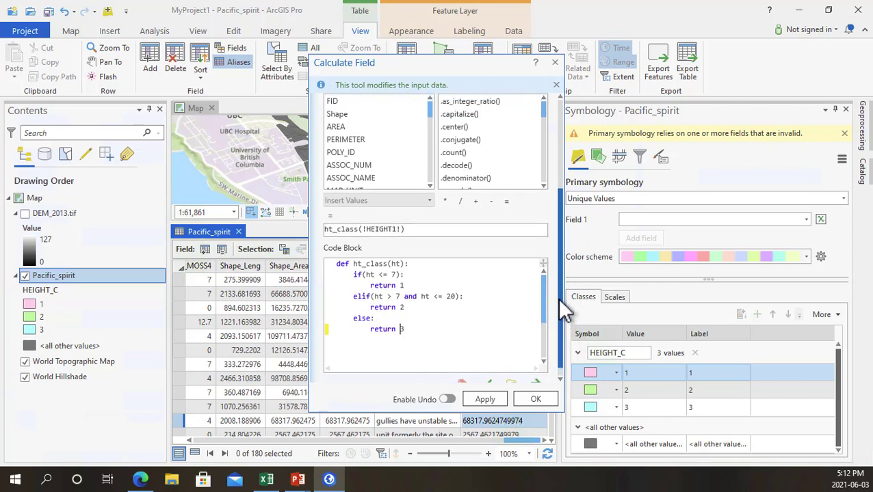
Calculate the text field HEIGHT_C with the expression ht_class(!HEIGHT1!) and check the new column in the table.
{"action": "left_click_drag", "start_coordinate": [360, 241], "coordinate": [324, 241]}
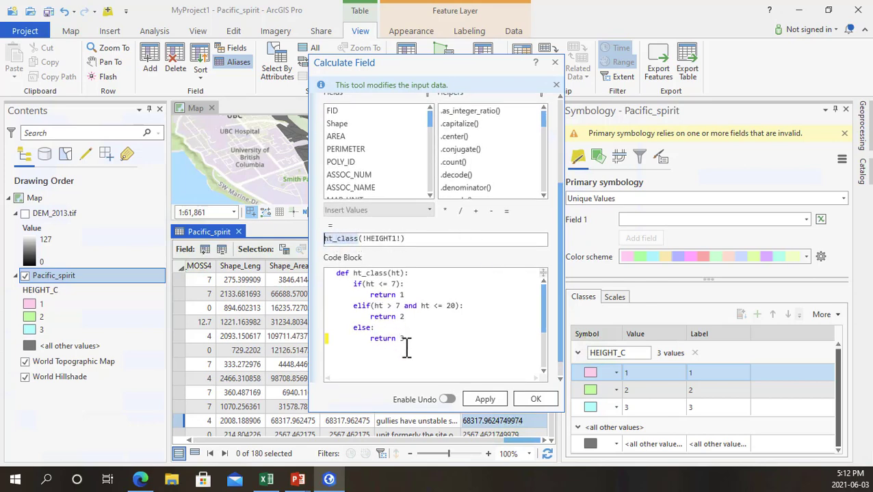
{"action": "left_click_drag", "start_coordinate": [403, 239], "coordinate": [362, 238]}
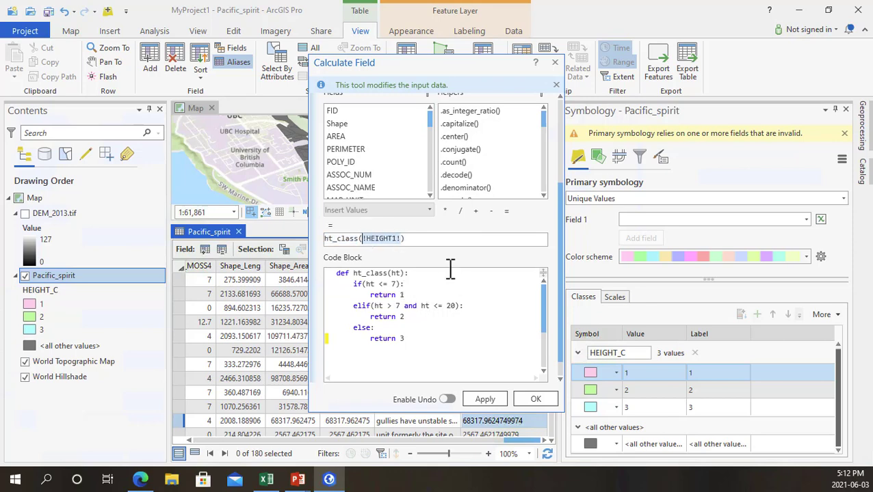
{"action": "left_click", "coordinate": [547, 402]}
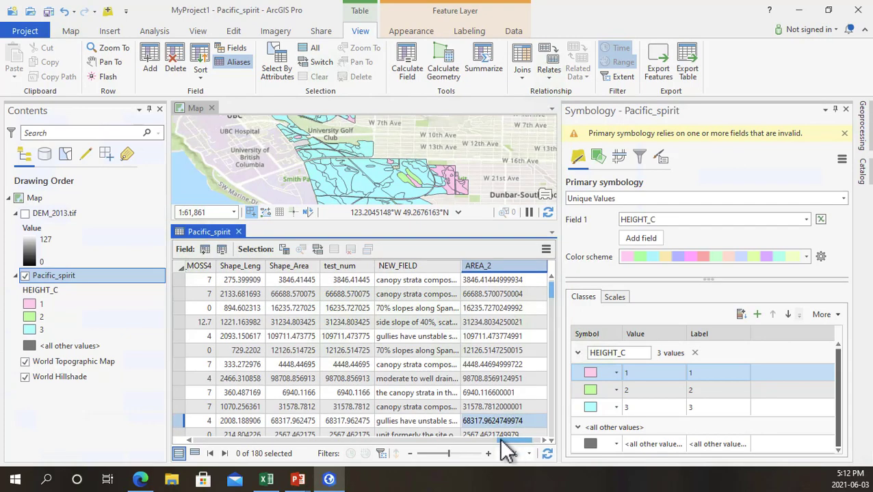
{"action": "left_click_drag", "start_coordinate": [507, 442], "coordinate": [541, 443]}
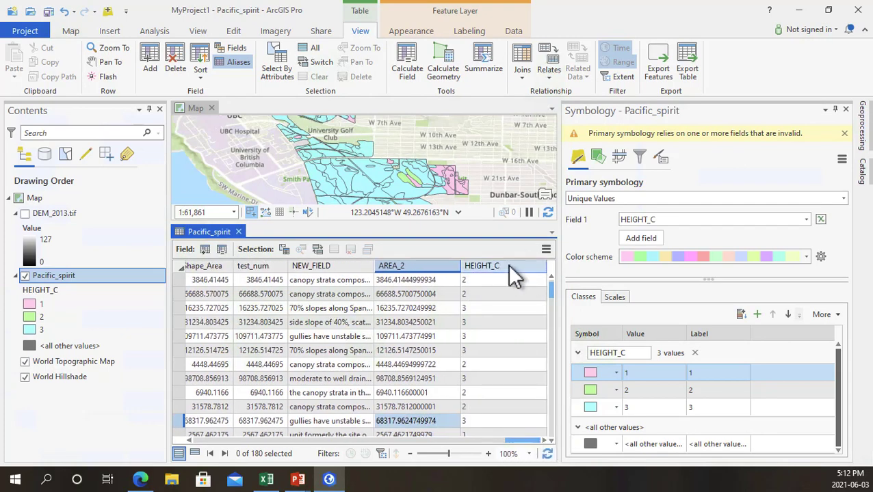
{"action": "left_click", "coordinate": [507, 266]}
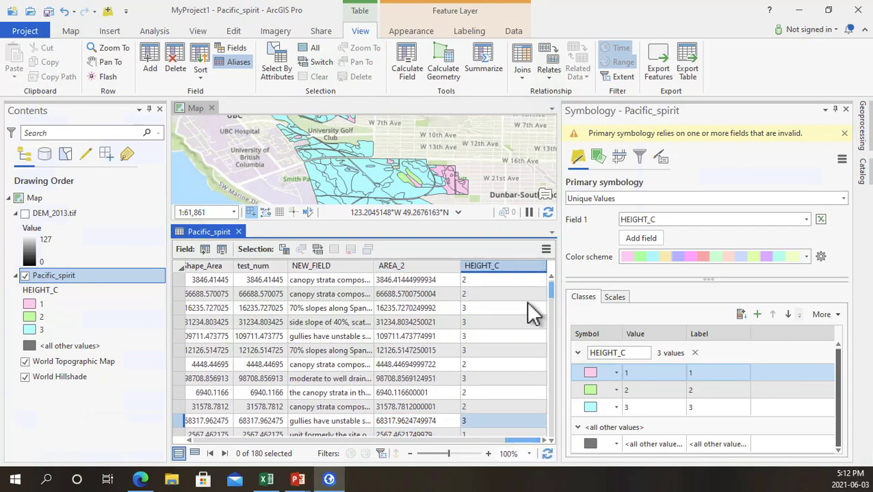
Symbolize the Pacific_spirit layer with Unique Values based on the HEIGHT_C field.
{"action": "left_click", "coordinate": [702, 197]}
{"action": "left_click", "coordinate": [692, 263]}
{"action": "left_click", "coordinate": [734, 218]}
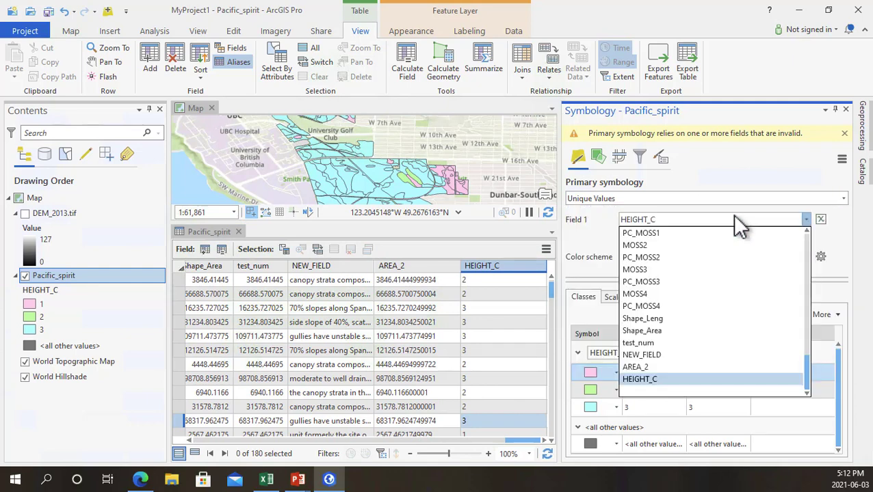
{"action": "left_click", "coordinate": [696, 380]}
Close the Pacific_spirit attribute table to view the height classes across the whole map.
{"action": "left_click", "coordinate": [375, 195]}
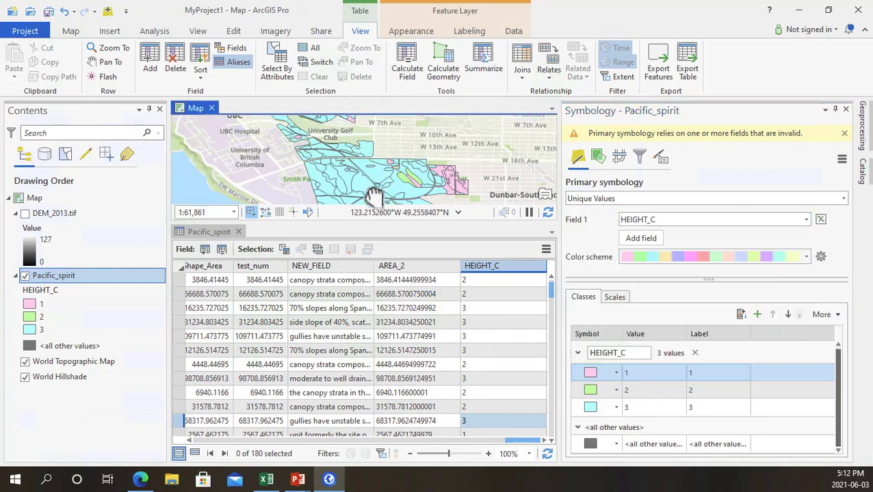
{"action": "left_click_drag", "start_coordinate": [375, 195], "coordinate": [376, 213]}
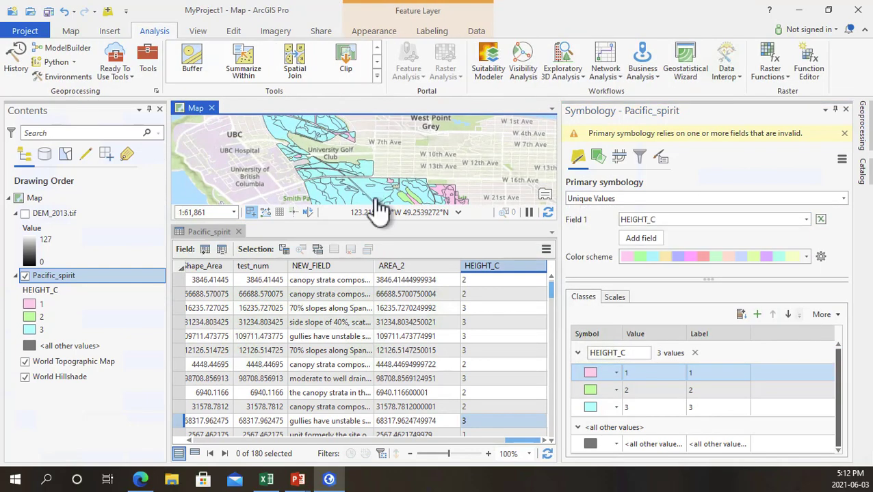
{"action": "left_click", "coordinate": [551, 234]}
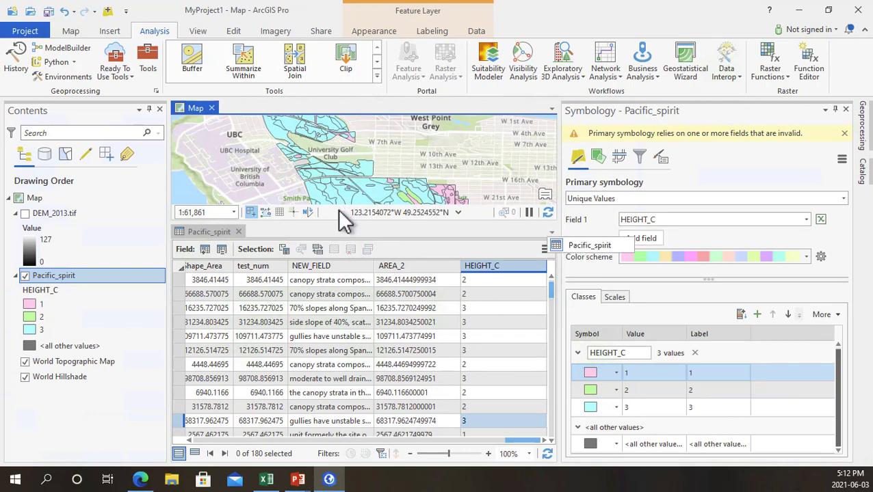
{"action": "left_click", "coordinate": [237, 234]}
{"action": "left_click", "coordinate": [238, 232]}
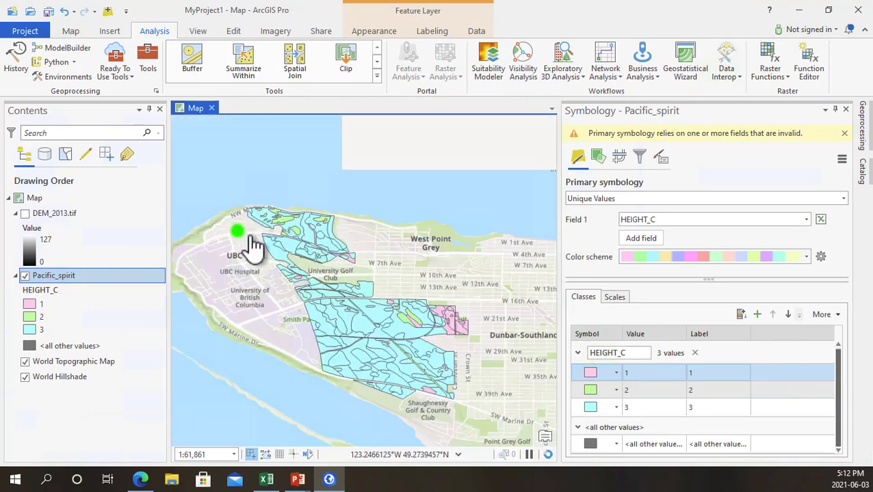